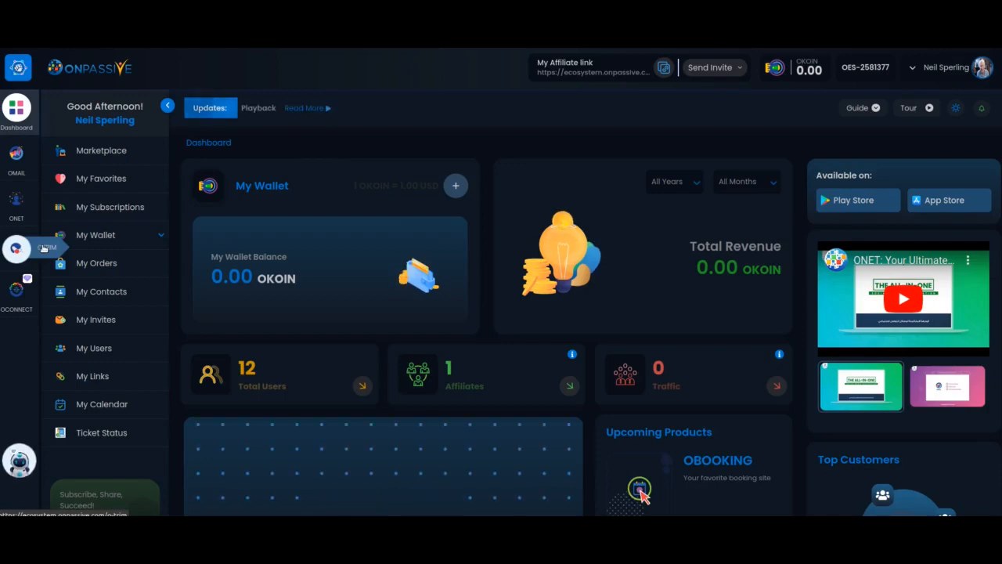
- Open O-Trim and O-Connect, and start a new event of type Webinar
{"action": "left_click", "coordinate": [43, 248]}
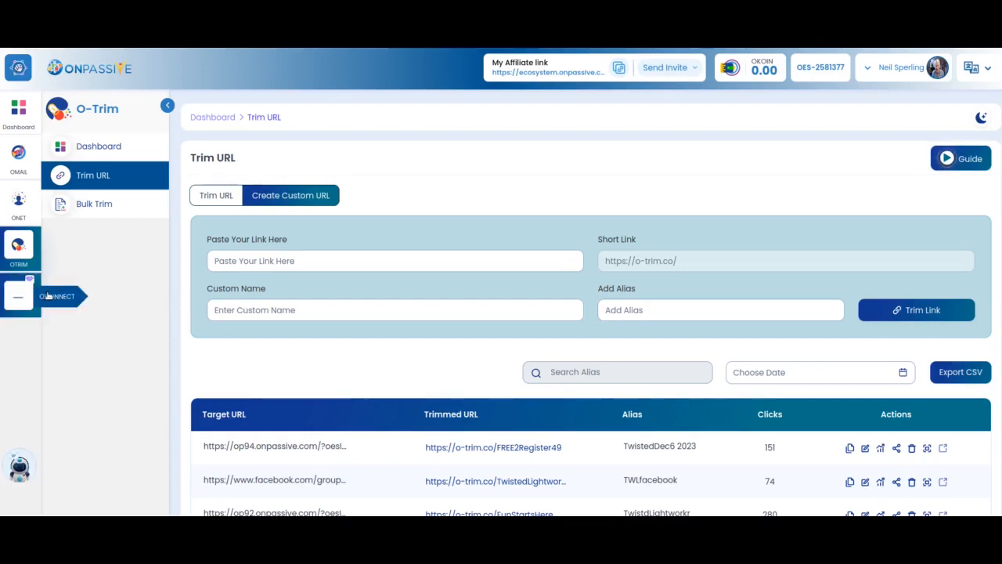
{"action": "left_click", "coordinate": [59, 297]}
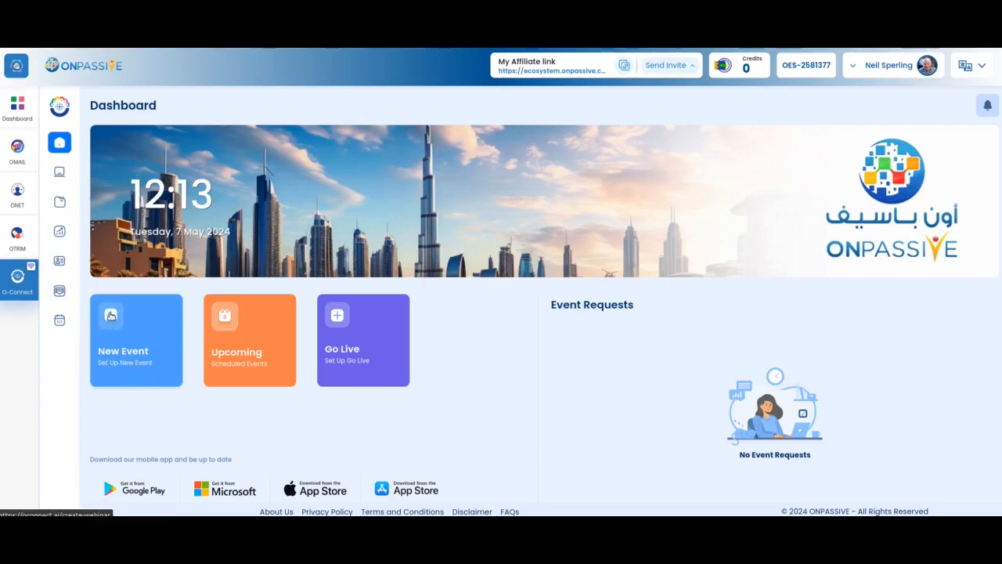
{"action": "left_click", "coordinate": [110, 315]}
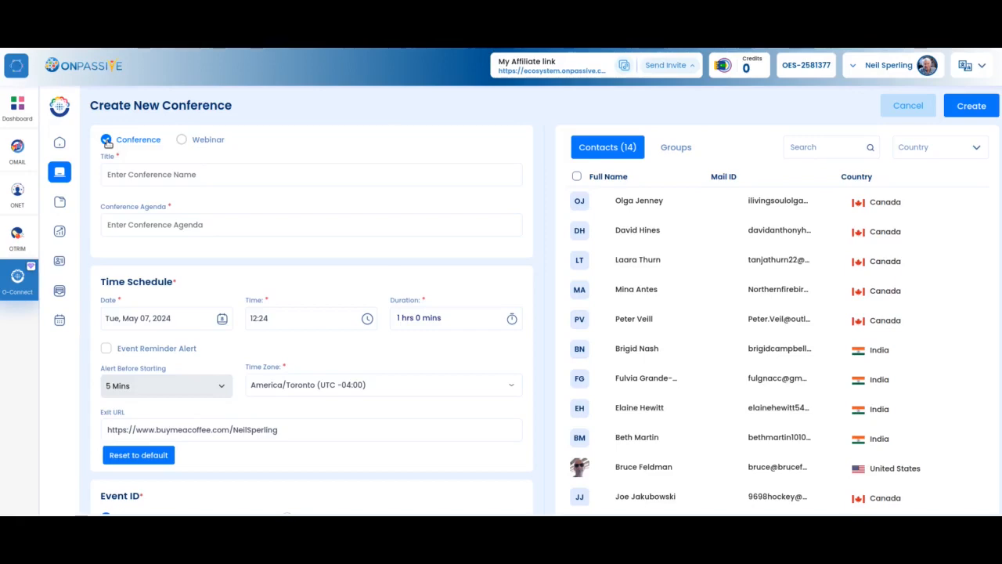
{"action": "left_click", "coordinate": [182, 139]}
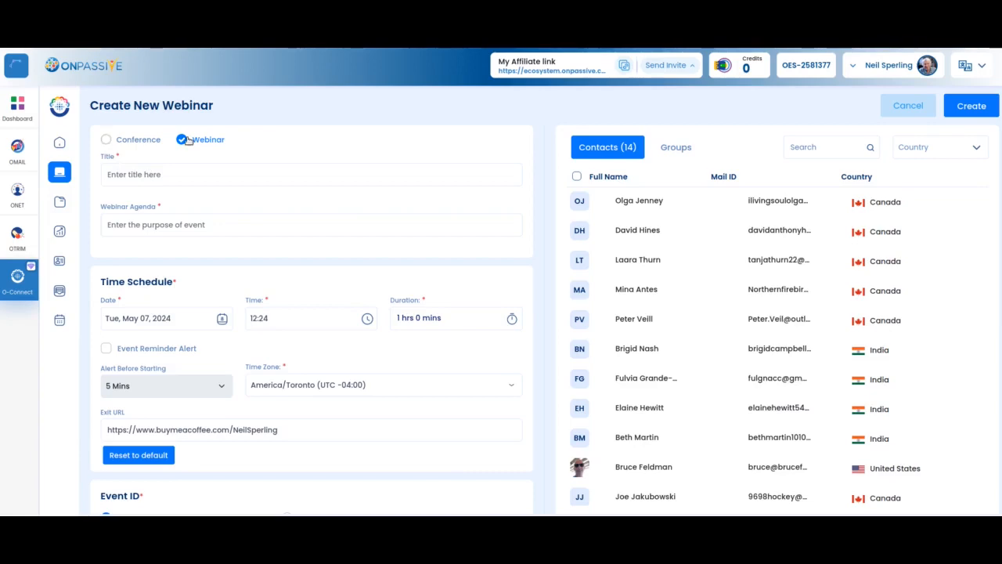
- Enter "Thrivsalism Thursday 2024 05 09" as the webinar's title and copy the same text into its agenda
{"action": "left_click", "coordinate": [145, 177]}
{"action": "type", "text": "Thrivsalism Thursda"}
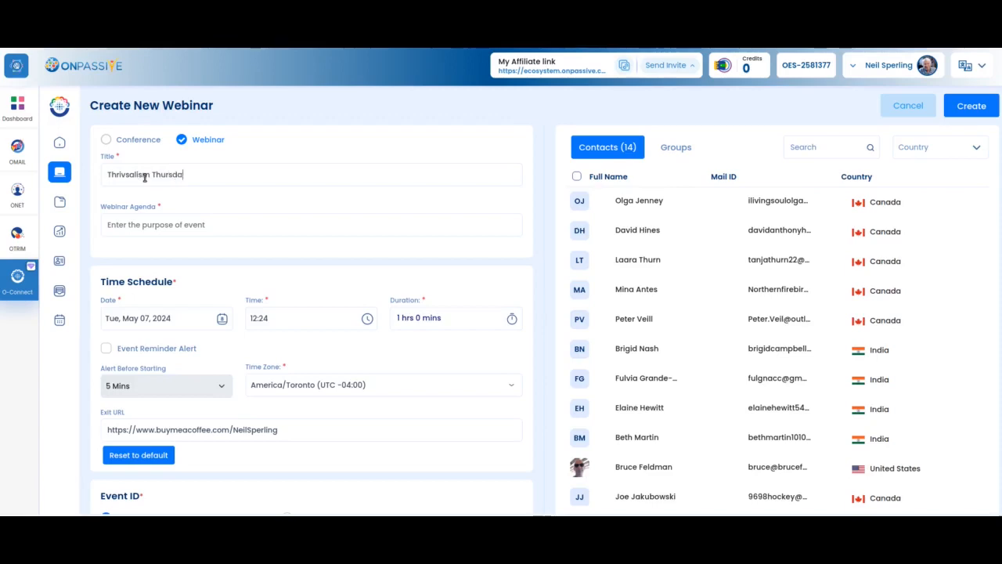
{"action": "type", "text": "y 2024 05 09"}
{"action": "triple_click", "coordinate": [246, 175]}
{"action": "key", "text": "ctrl+c"}
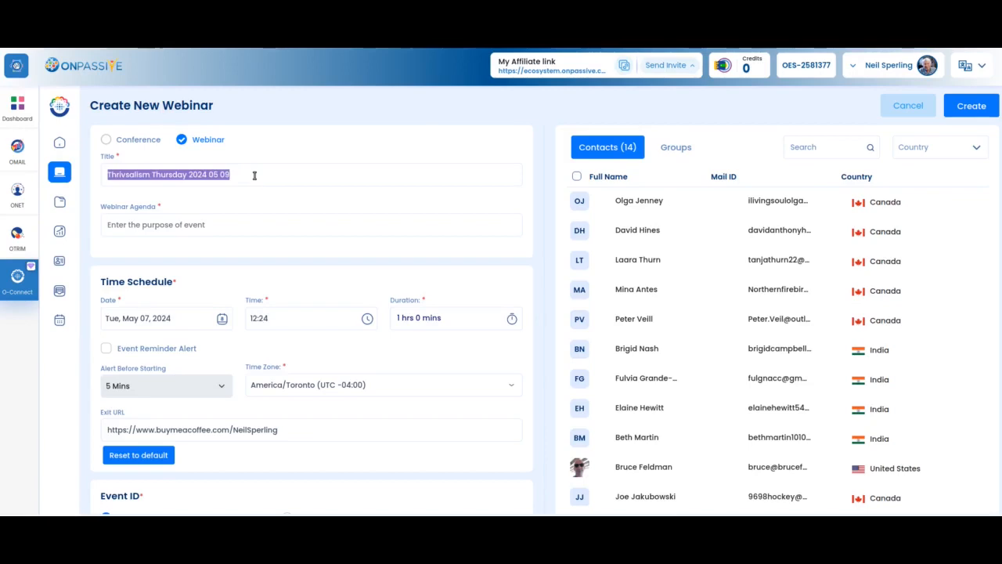
{"action": "left_click", "coordinate": [158, 227]}
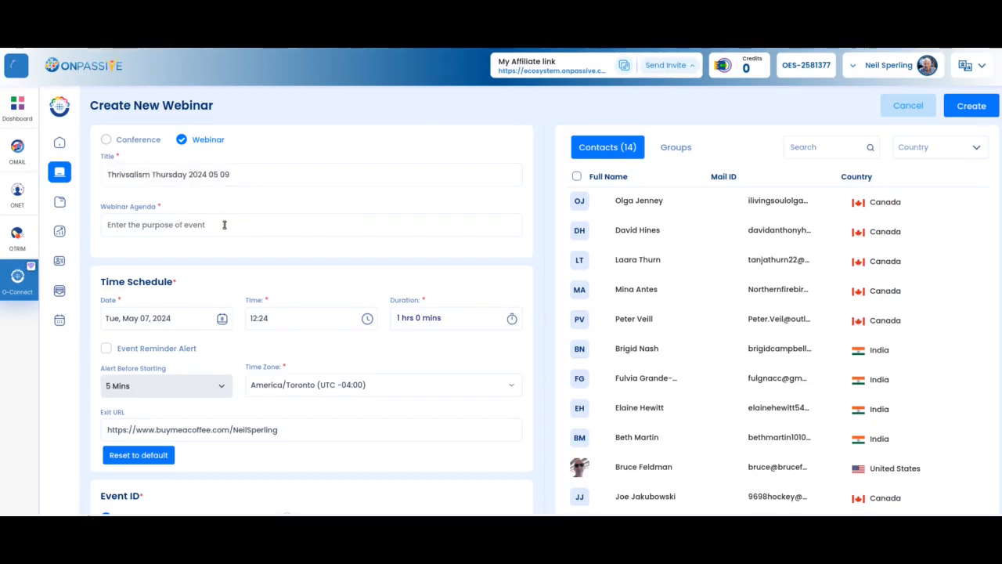
{"action": "key", "text": "ctrl+v"}
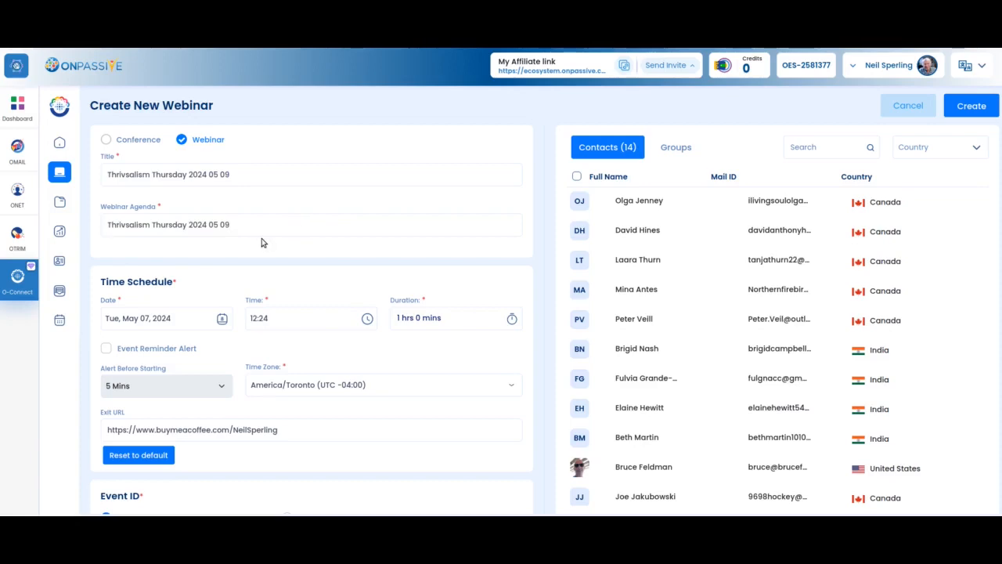
- Set the webinar's date to Thursday, May 09, 2024
{"action": "scroll", "coordinate": [252, 266], "scroll_direction": "down", "scroll_amount": 1}
{"action": "scroll", "coordinate": [252, 266], "scroll_direction": "down", "scroll_amount": 1}
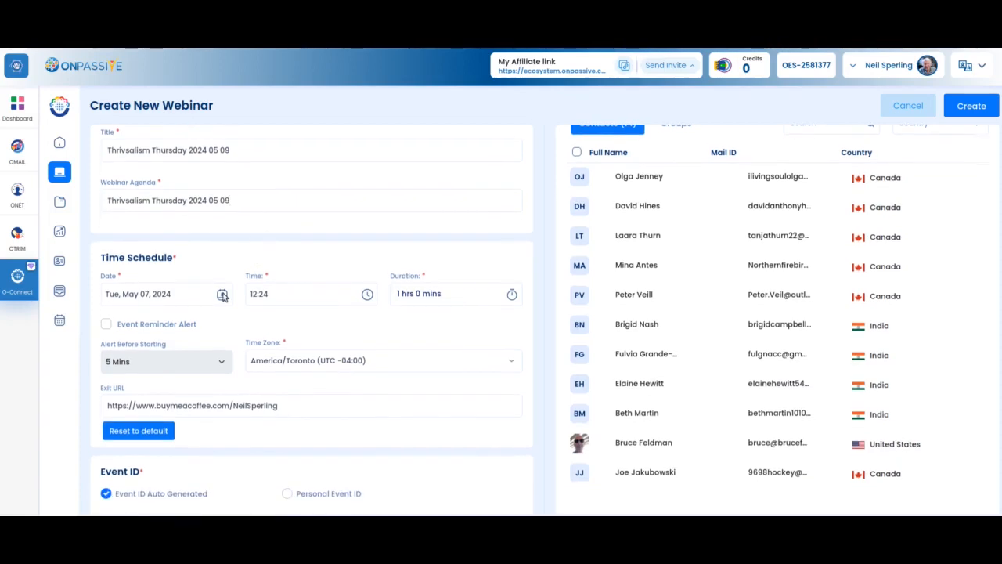
{"action": "left_click", "coordinate": [223, 295]}
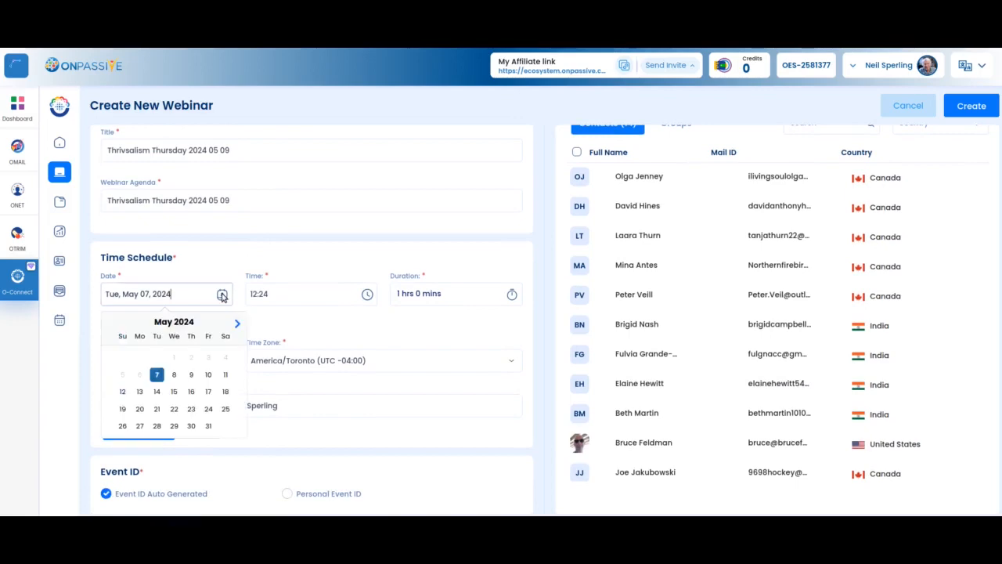
{"action": "left_click", "coordinate": [191, 374]}
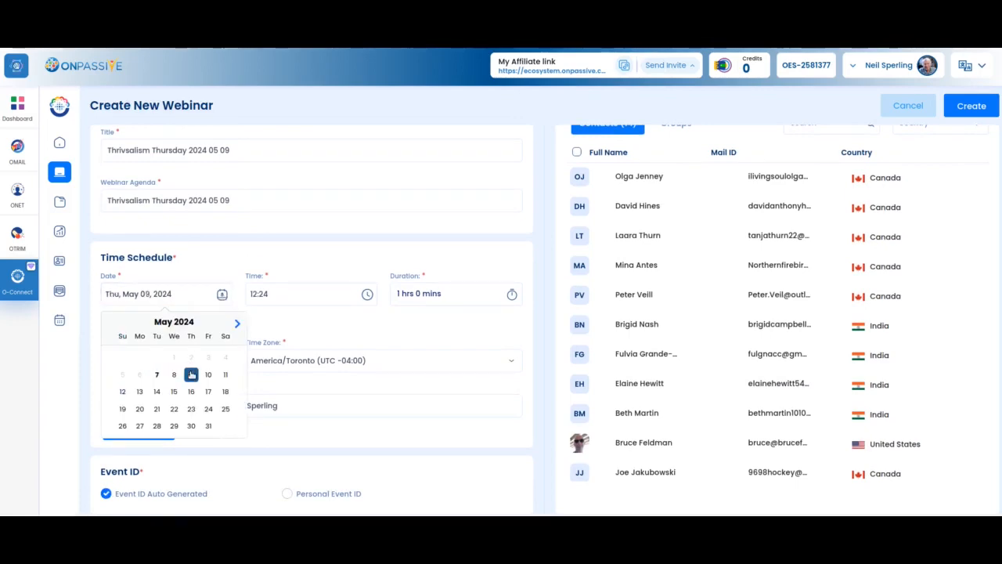
{"action": "left_click", "coordinate": [342, 319]}
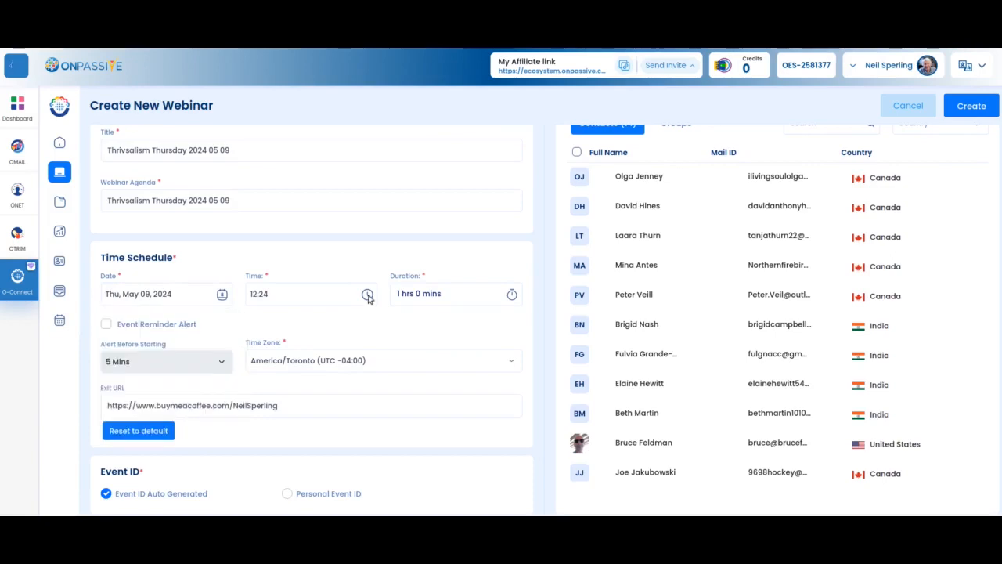
- Set the webinar's start time to 19:50
{"action": "left_click", "coordinate": [365, 295]}
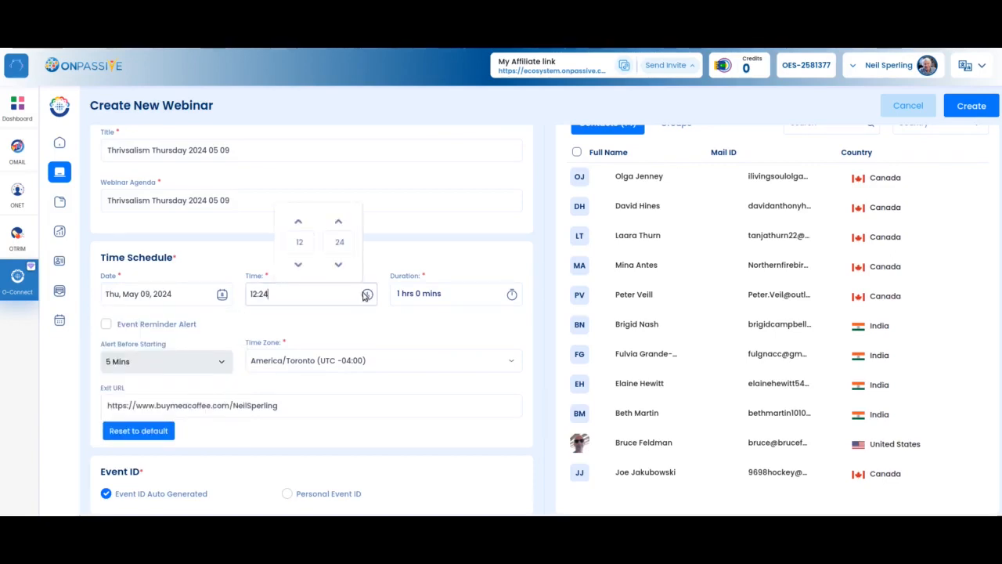
{"action": "left_click", "coordinate": [298, 222]}
{"action": "left_click", "coordinate": [298, 222]}
{"action": "left_click", "coordinate": [298, 222]}
{"action": "left_click", "coordinate": [298, 222]}
{"action": "left_click", "coordinate": [298, 221]}
{"action": "left_click", "coordinate": [299, 221]}
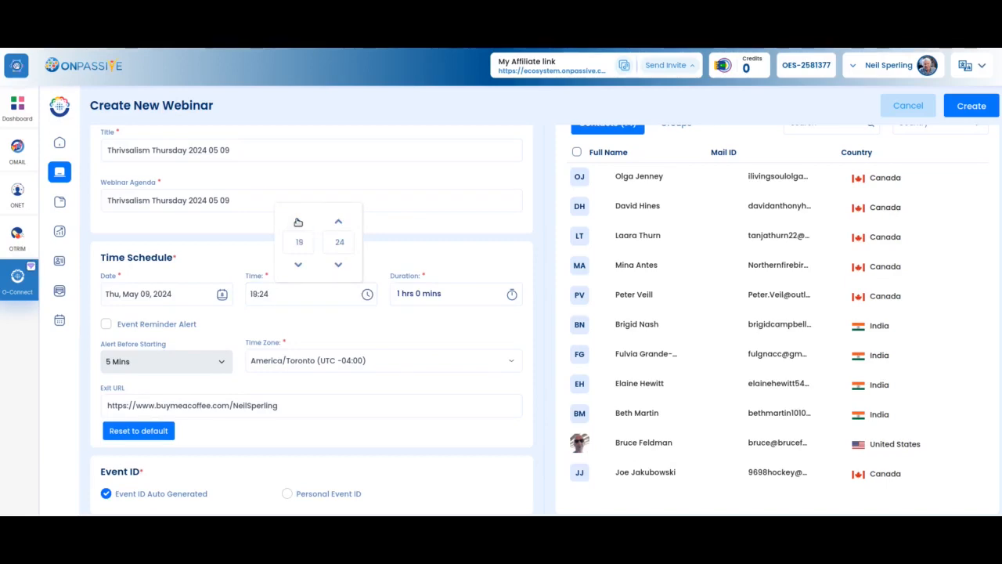
{"action": "left_click", "coordinate": [298, 222]}
{"action": "left_click", "coordinate": [298, 222]}
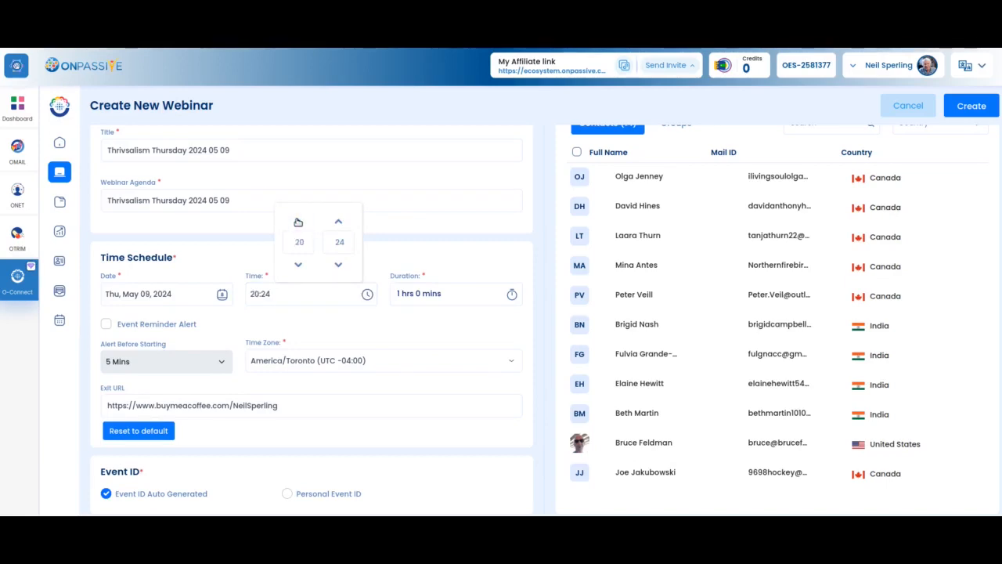
{"action": "left_click", "coordinate": [298, 264]}
{"action": "left_click", "coordinate": [340, 265]}
{"action": "left_click", "coordinate": [340, 265]}
{"action": "left_click", "coordinate": [340, 264]}
{"action": "left_click", "coordinate": [339, 264]}
{"action": "left_click", "coordinate": [338, 223]}
{"action": "left_click", "coordinate": [338, 222]}
{"action": "left_click", "coordinate": [337, 222]}
{"action": "left_click", "coordinate": [337, 222]}
{"action": "left_click", "coordinate": [338, 221]}
{"action": "left_click", "coordinate": [337, 221]}
{"action": "left_click", "coordinate": [337, 221]}
{"action": "left_click", "coordinate": [337, 222]}
{"action": "left_click", "coordinate": [338, 222]}
{"action": "left_click", "coordinate": [338, 221]}
{"action": "left_click", "coordinate": [338, 222]}
{"action": "left_click", "coordinate": [337, 221]}
{"action": "left_click", "coordinate": [337, 222]}
{"action": "left_click", "coordinate": [336, 221]}
{"action": "left_click", "coordinate": [337, 221]}
{"action": "left_click", "coordinate": [338, 221]}
{"action": "left_click", "coordinate": [337, 221]}
{"action": "left_click", "coordinate": [337, 222]}
{"action": "left_click", "coordinate": [337, 222]}
{"action": "left_click", "coordinate": [337, 222]}
{"action": "left_click", "coordinate": [338, 222]}
{"action": "left_click", "coordinate": [337, 222]}
{"action": "left_click", "coordinate": [338, 221]}
{"action": "left_click", "coordinate": [338, 222]}
{"action": "left_click", "coordinate": [338, 222]}
{"action": "left_click", "coordinate": [465, 328]}
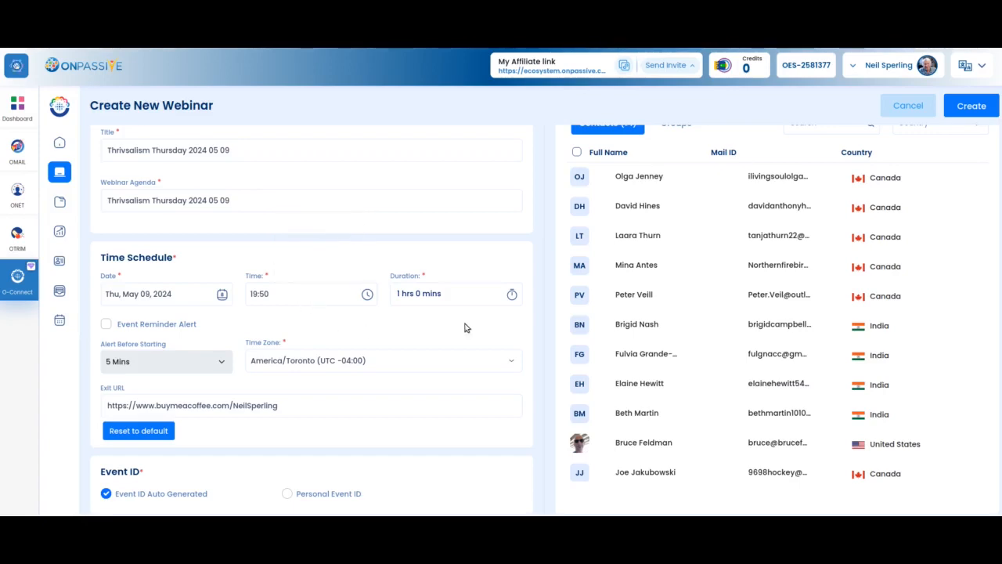
- Set the webinar's duration to 3 hours 0 minutes and create the event
{"action": "left_click", "coordinate": [511, 294]}
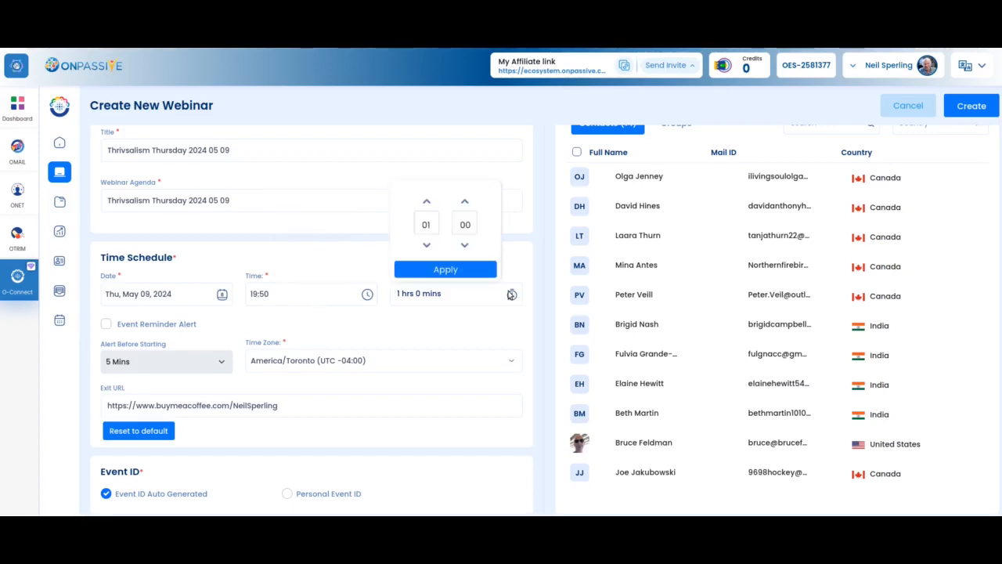
{"action": "left_click", "coordinate": [427, 201]}
{"action": "left_click", "coordinate": [427, 202]}
{"action": "left_click", "coordinate": [439, 270]}
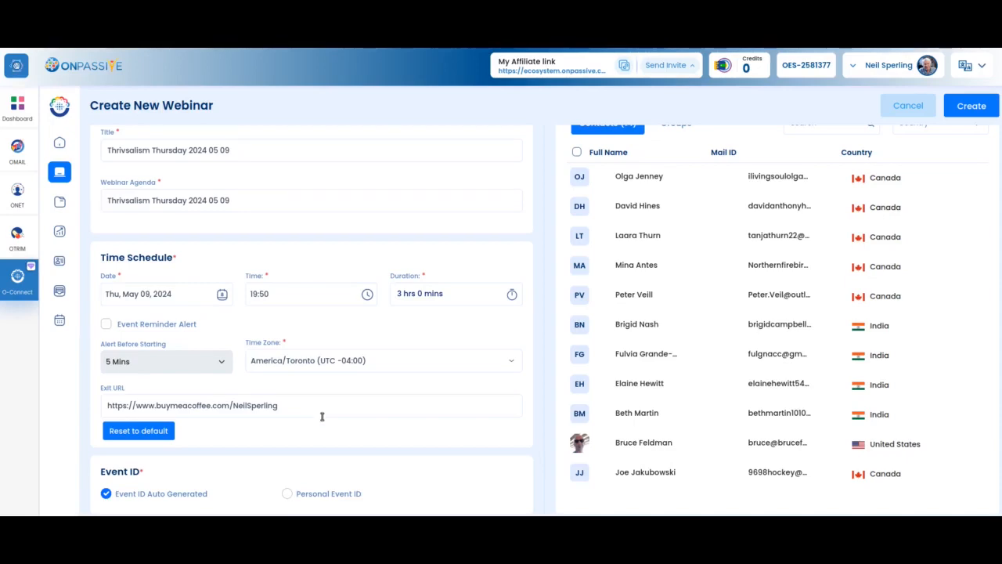
{"action": "left_click", "coordinate": [972, 106]}
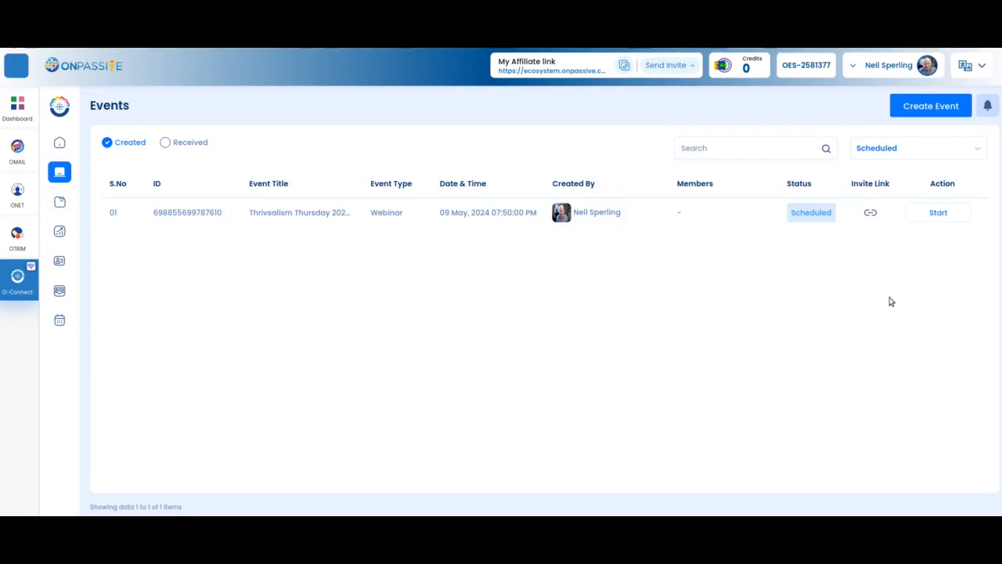
- Review the attendee and speaker URLs in the scheduled webinar's event invitation, and close it
{"action": "left_click", "coordinate": [869, 212]}
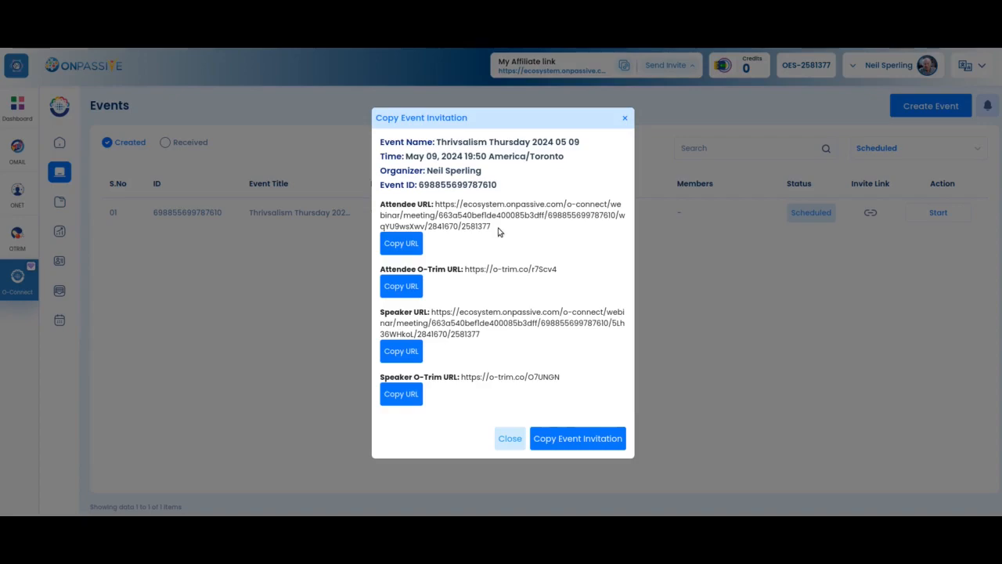
{"action": "left_click", "coordinate": [508, 439]}
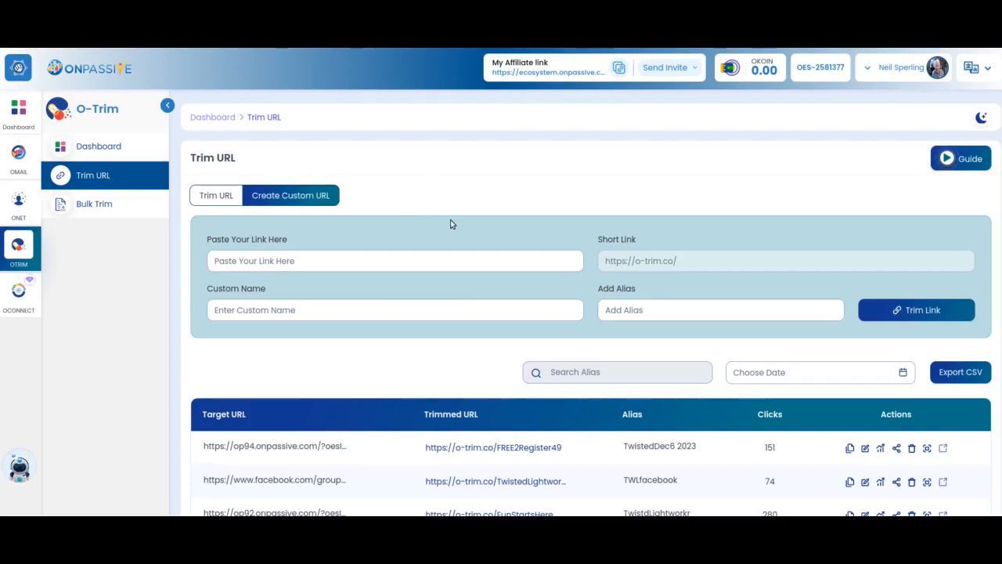
- Switch to the O-Trim page, look through its list of trimmed URLs, and reload the page
{"action": "scroll", "coordinate": [450, 224], "scroll_direction": "down", "scroll_amount": 2}
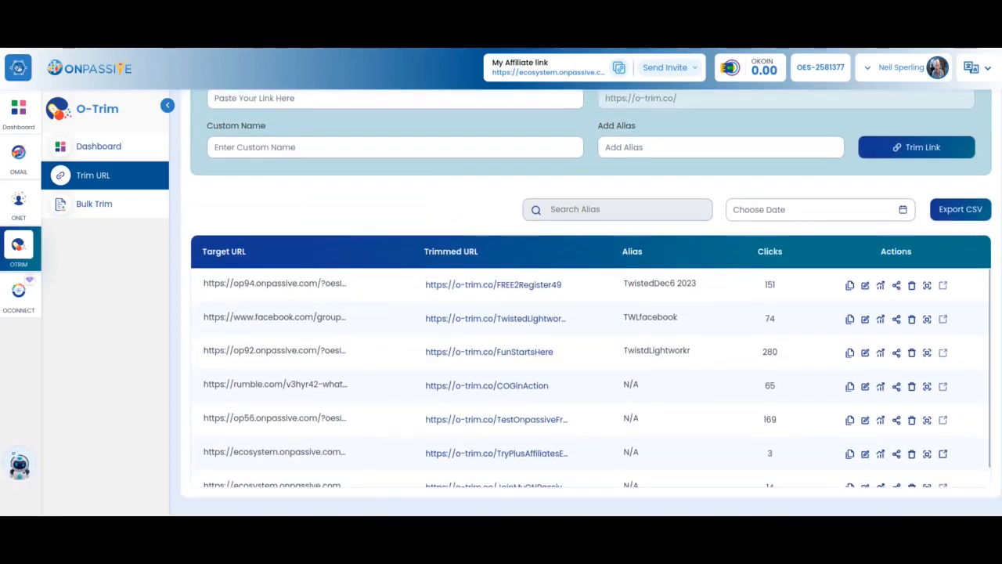
{"action": "right_click", "coordinate": [175, 47]}
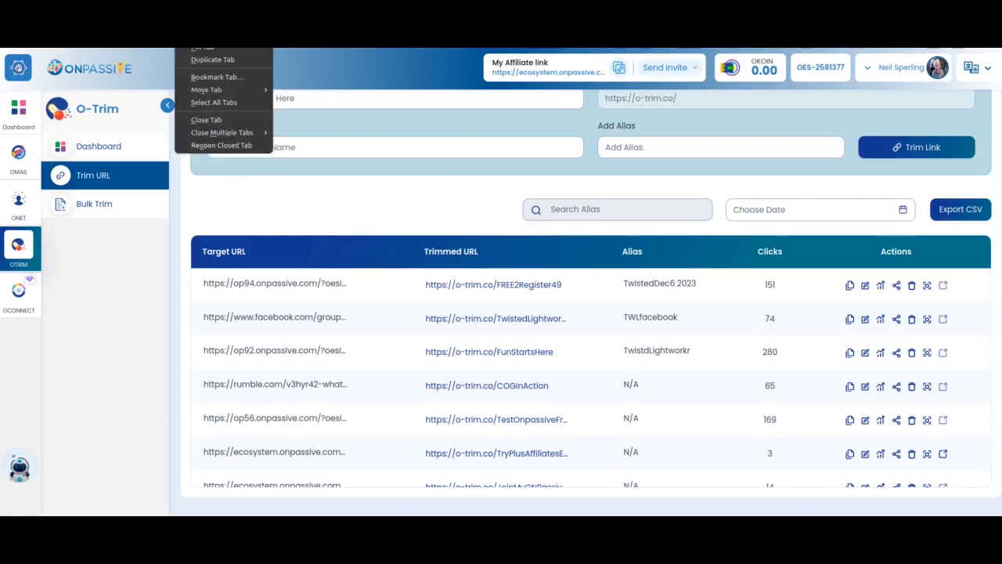
{"action": "left_click", "coordinate": [205, 22]}
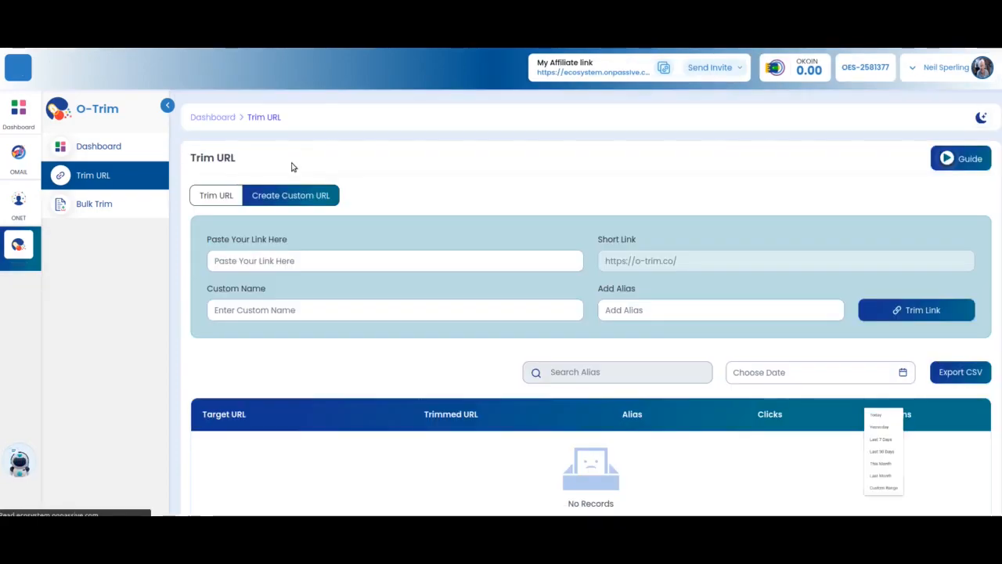
{"action": "scroll", "coordinate": [692, 399], "scroll_direction": "down", "scroll_amount": 1}
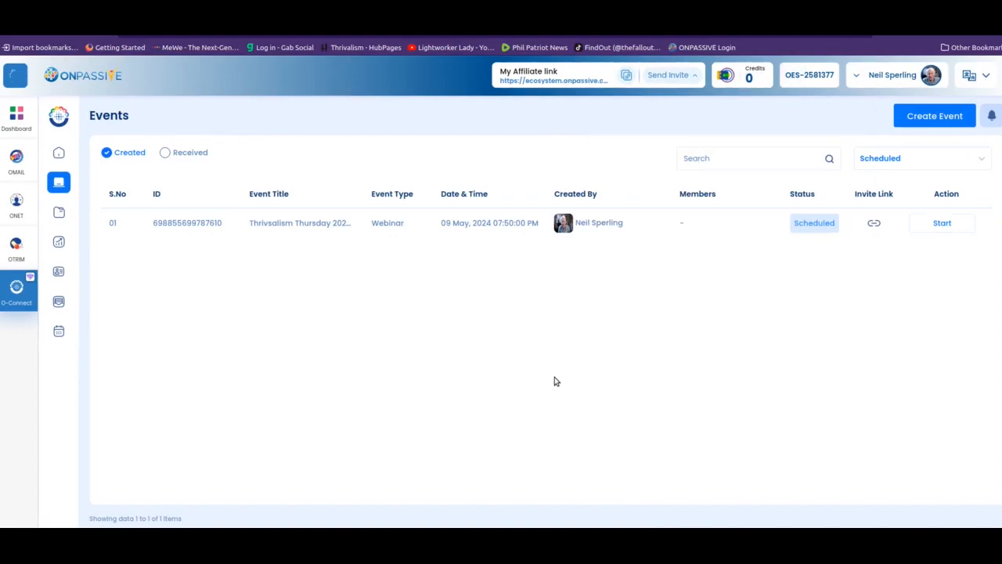
- Go to the O-Connect dashboard and open the list of upcoming scheduled events
{"action": "left_click", "coordinate": [60, 153]}
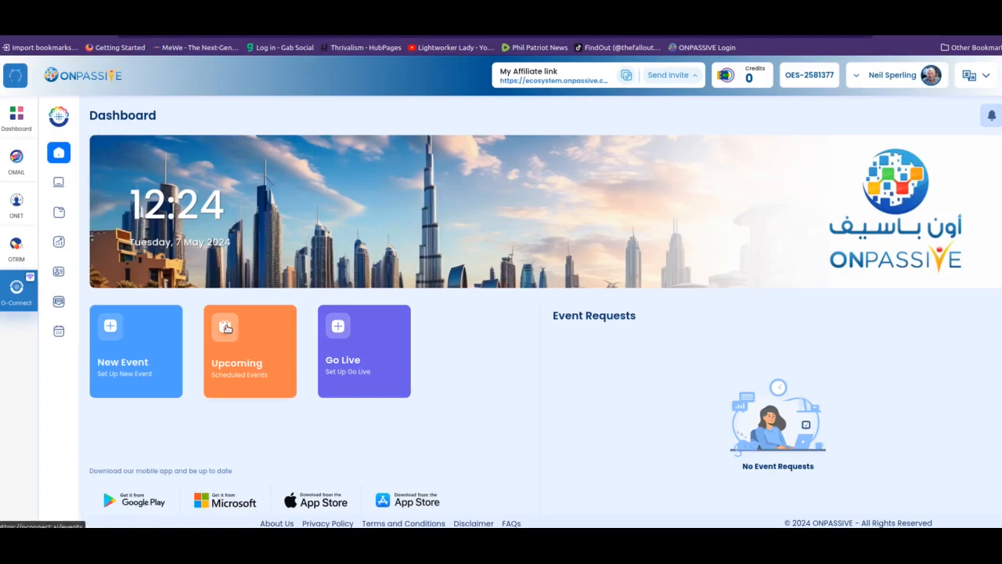
{"action": "left_click", "coordinate": [226, 328]}
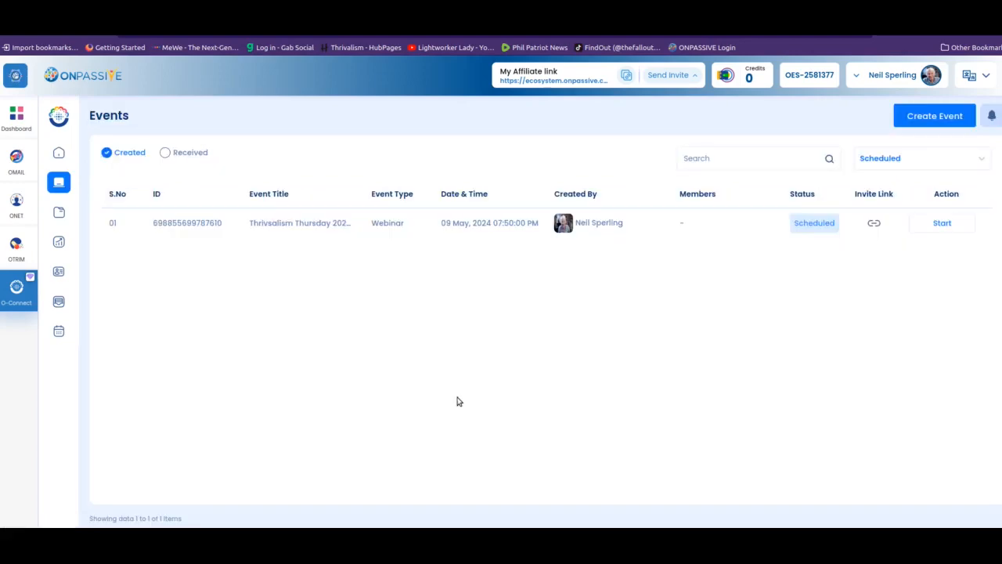